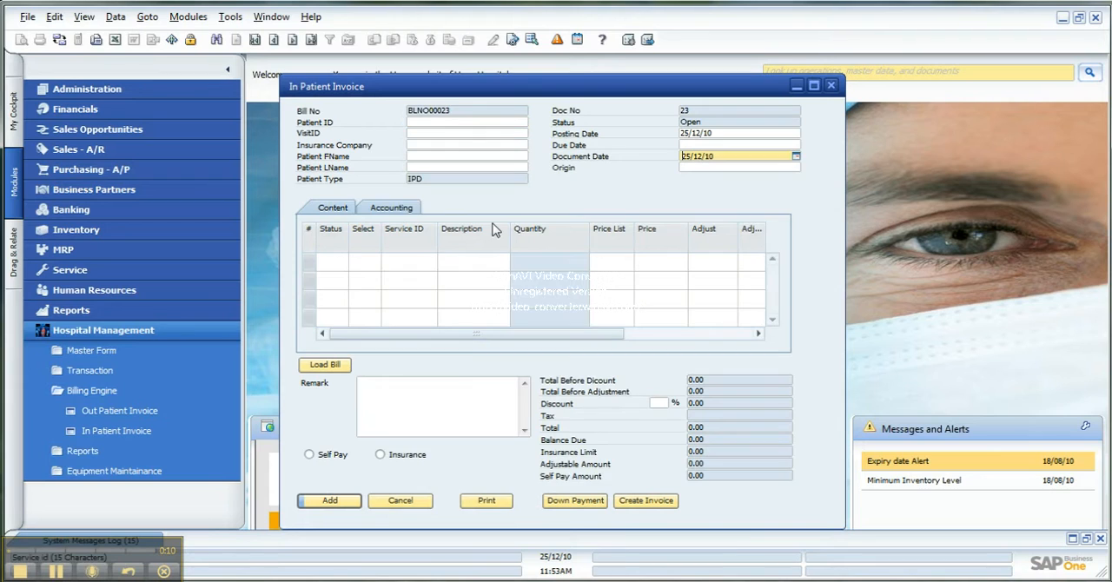
Open the last in-patient bill and create an A/R invoice from it for the insurance share
click(311, 40)
key(Return)
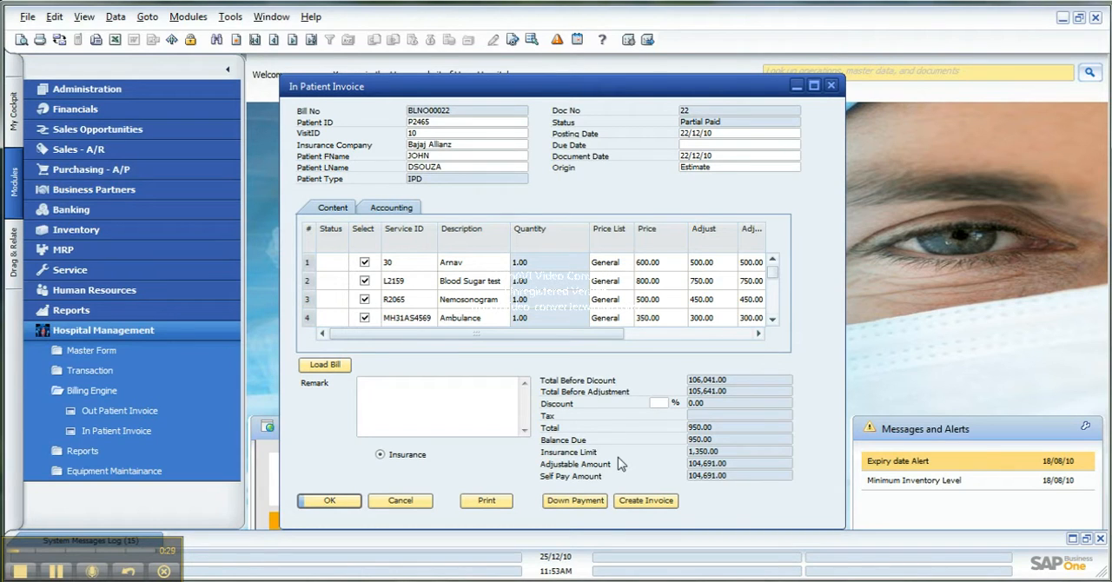
click(648, 502)
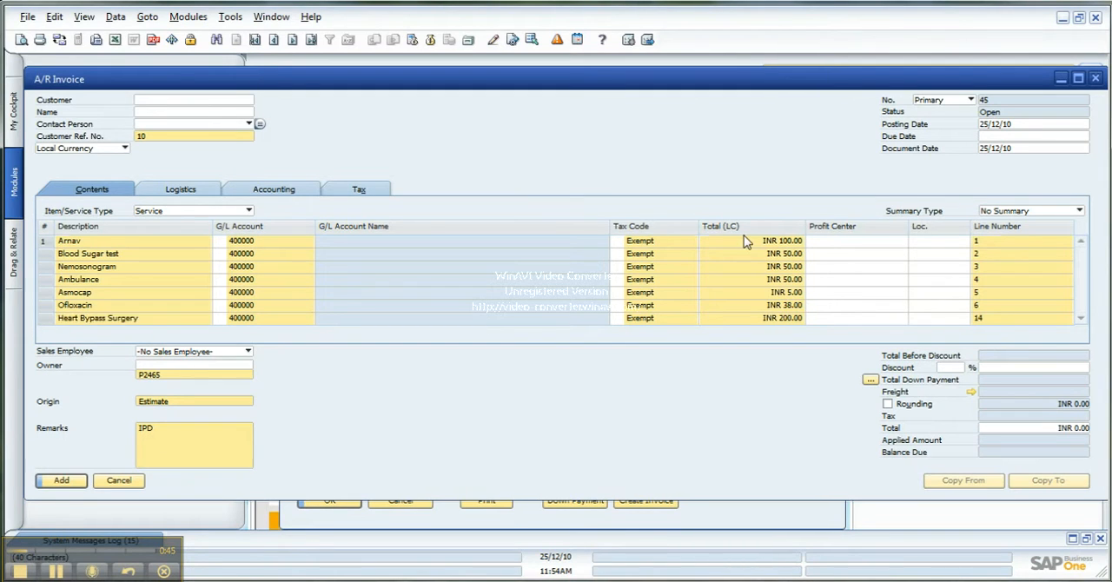
Set the location to Delhi for lines 1 to 4 of the insurance A/R invoice
drag(1082, 293, 1081, 247)
click(963, 241)
click(954, 254)
click(963, 254)
click(943, 267)
click(963, 268)
click(943, 279)
click(964, 280)
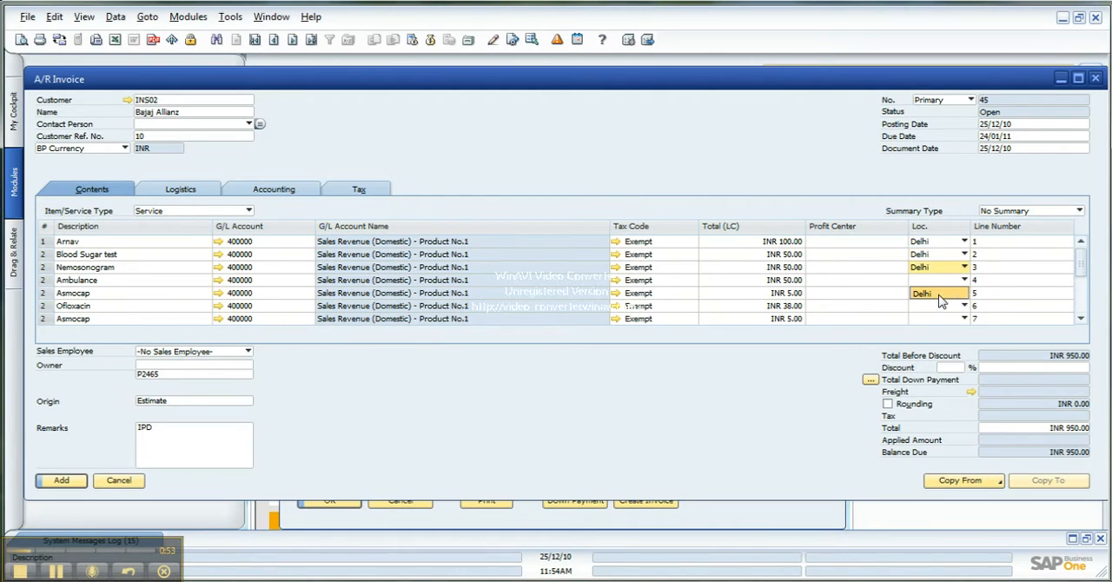
click(946, 294)
Set the location to Delhi for lines 5 to 7 of the insurance A/R invoice
click(964, 293)
click(949, 307)
click(964, 305)
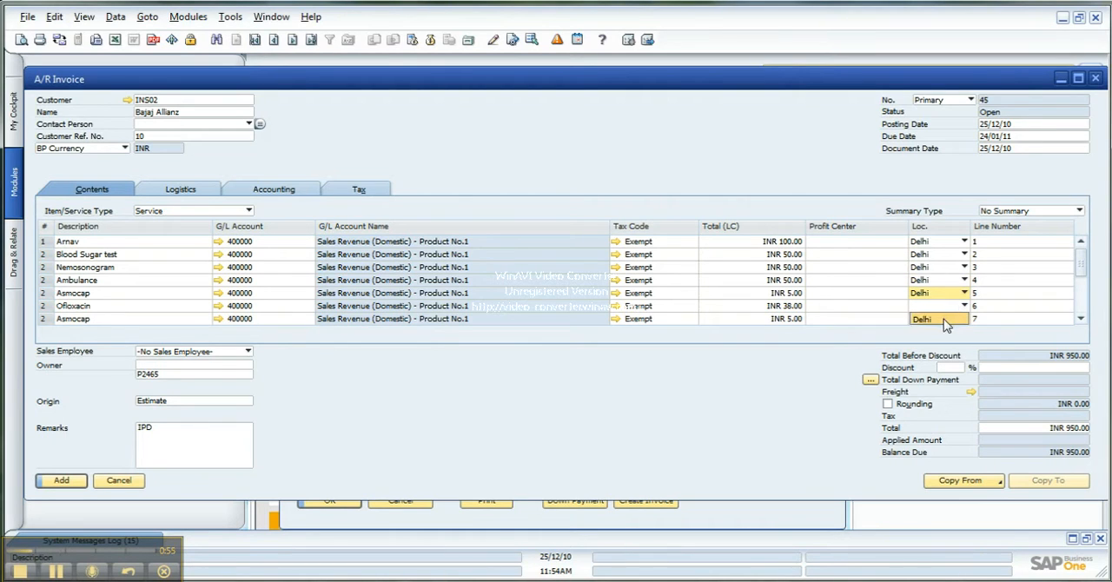
click(946, 319)
click(964, 319)
click(938, 335)
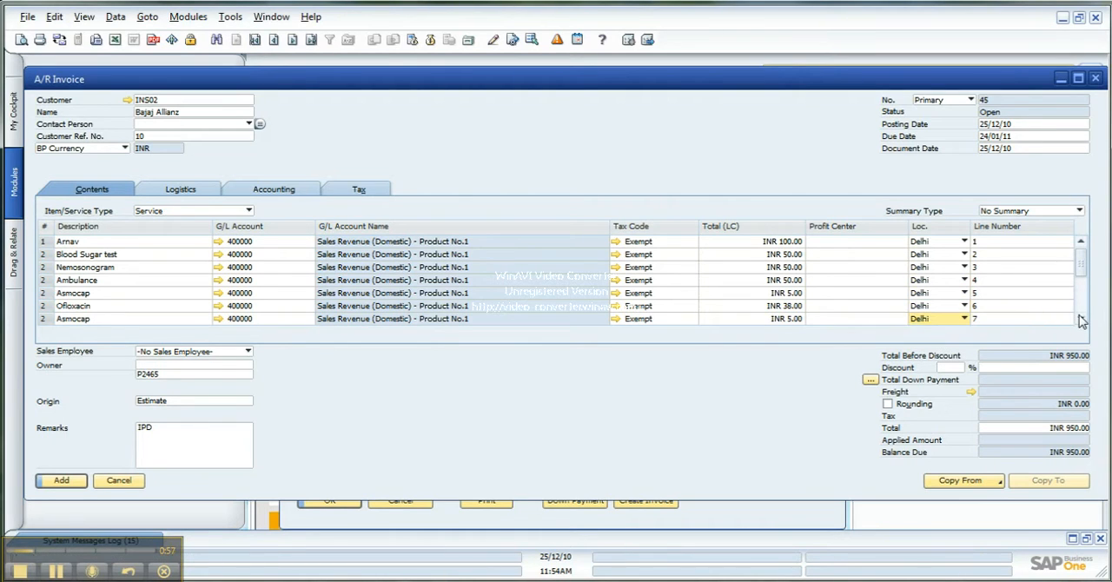
Set the location to Delhi for lines 8 to 10 of the insurance A/R invoice
drag(1084, 272, 1084, 293)
click(964, 254)
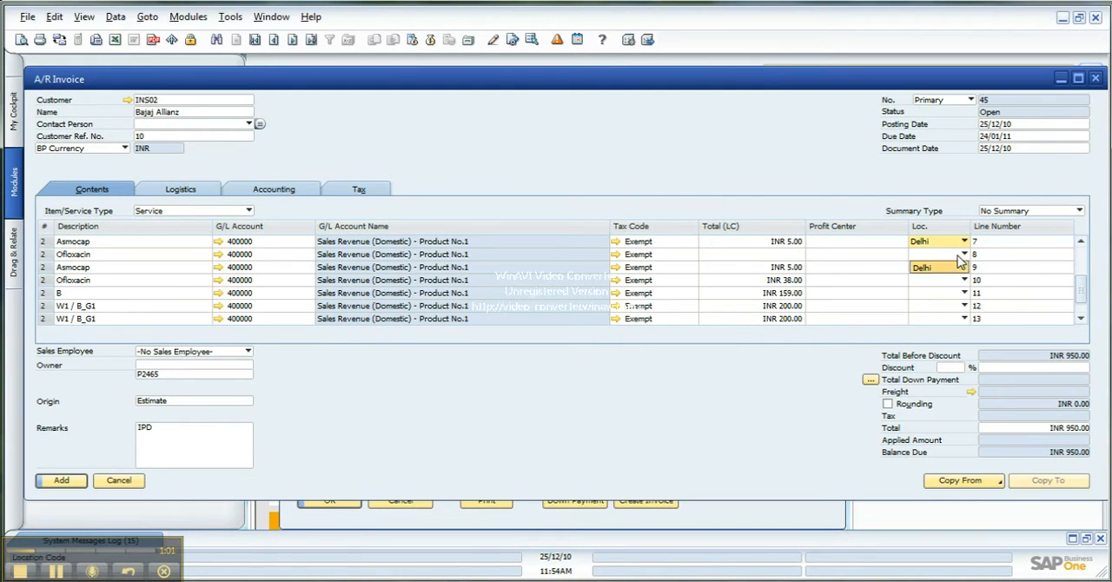
click(951, 266)
click(963, 279)
click(946, 293)
click(944, 290)
click(963, 280)
click(947, 294)
Set the location to Delhi for lines 11 to 14 of the insurance A/R invoice
click(965, 293)
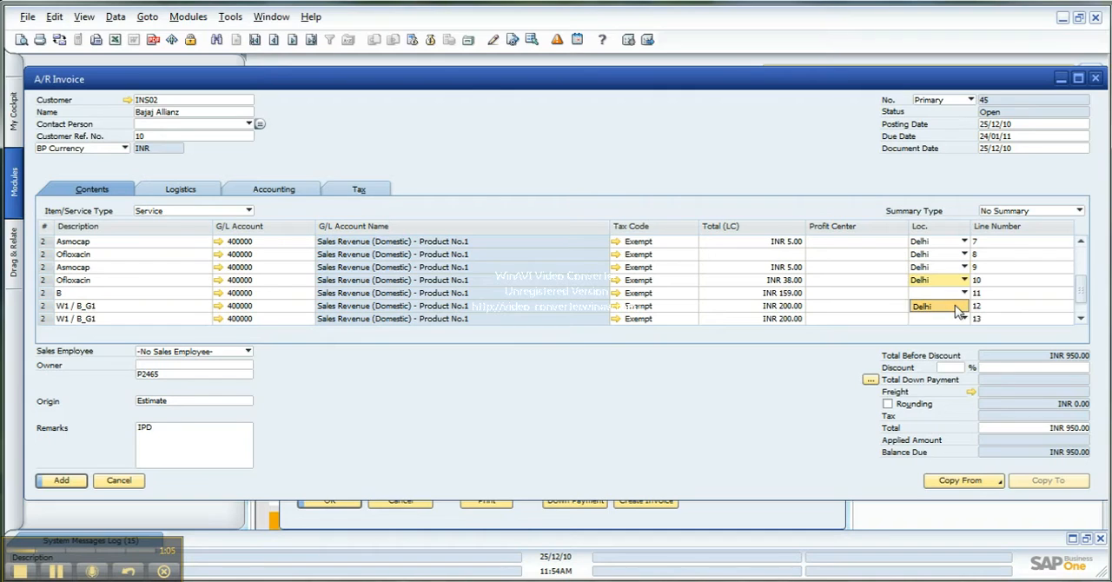
click(939, 306)
click(964, 306)
click(943, 319)
click(964, 319)
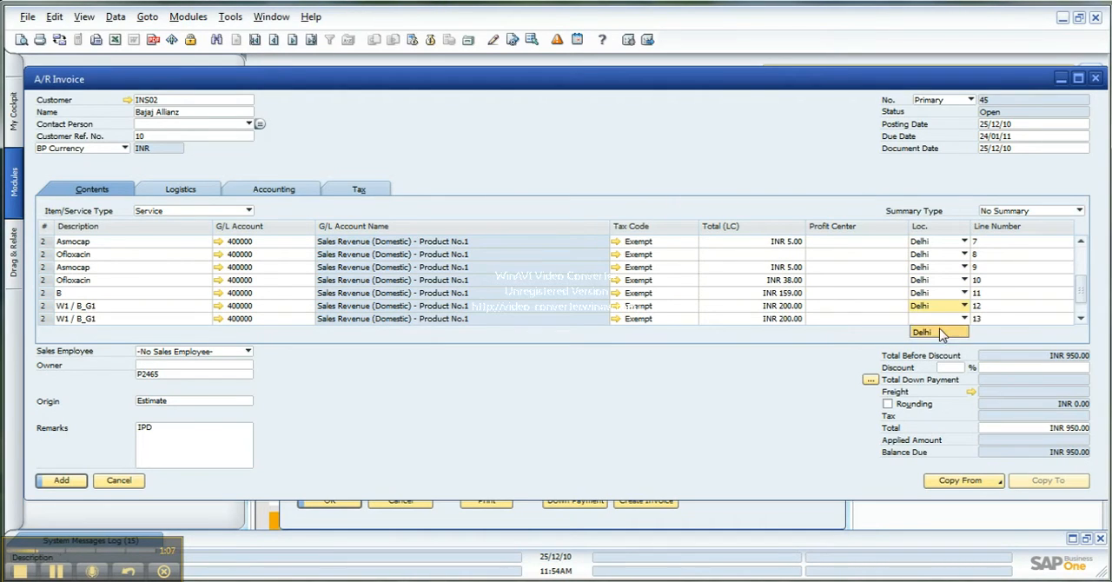
click(939, 331)
scroll(1084, 303, down, 1)
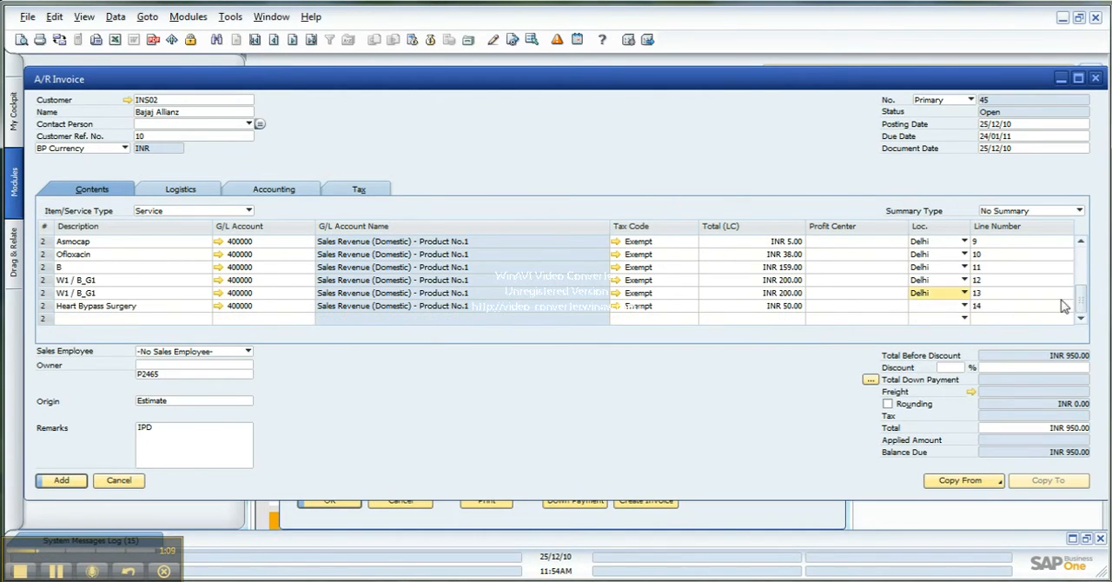
click(964, 305)
click(942, 319)
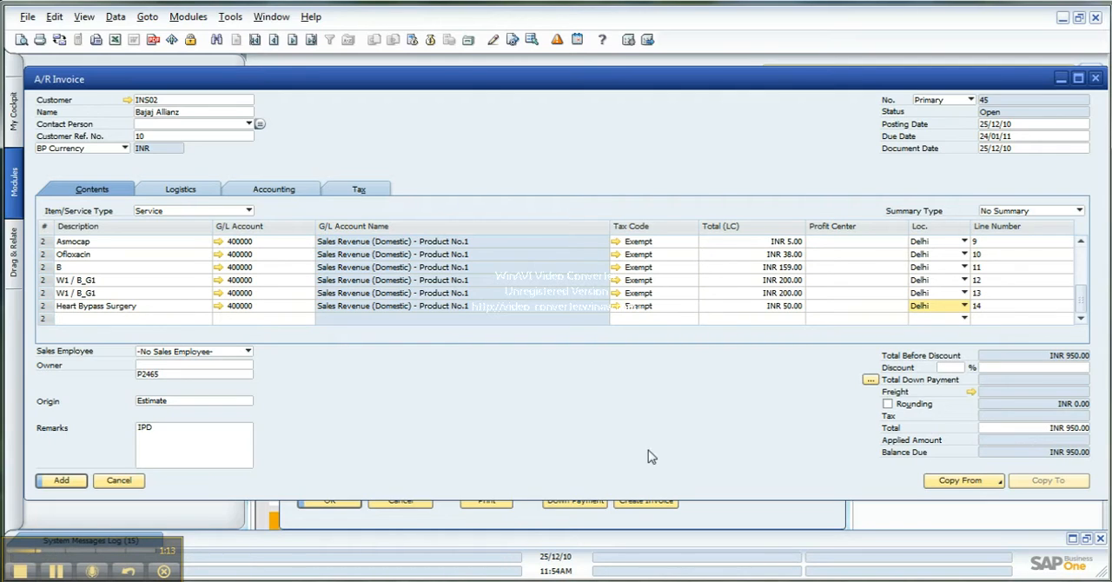
Set the insurance A/R invoice's due date to 25/12/10
drag(1080, 294, 1077, 245)
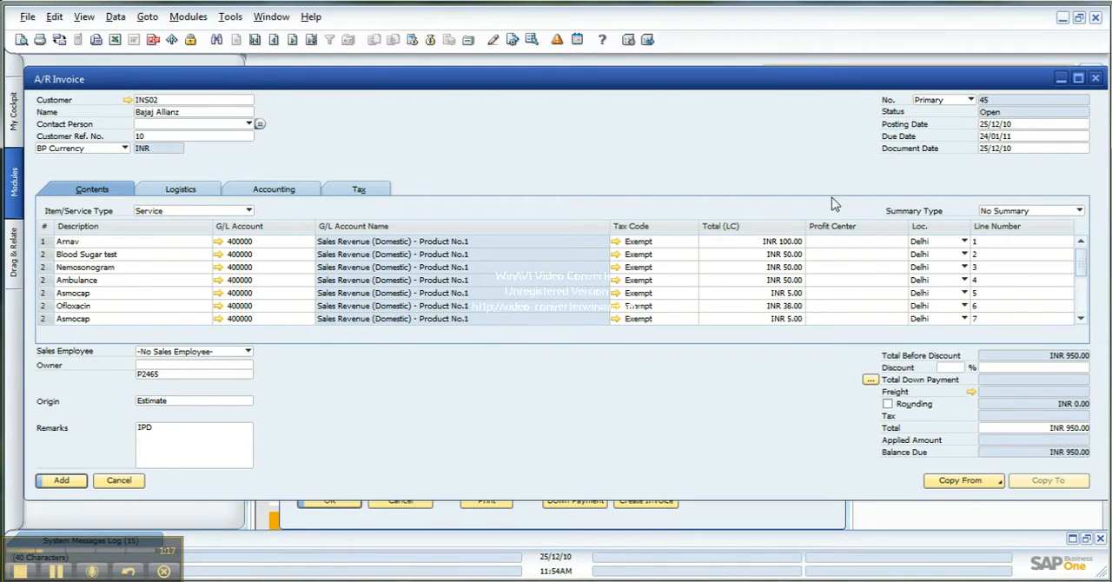
click(1078, 137)
click(1084, 137)
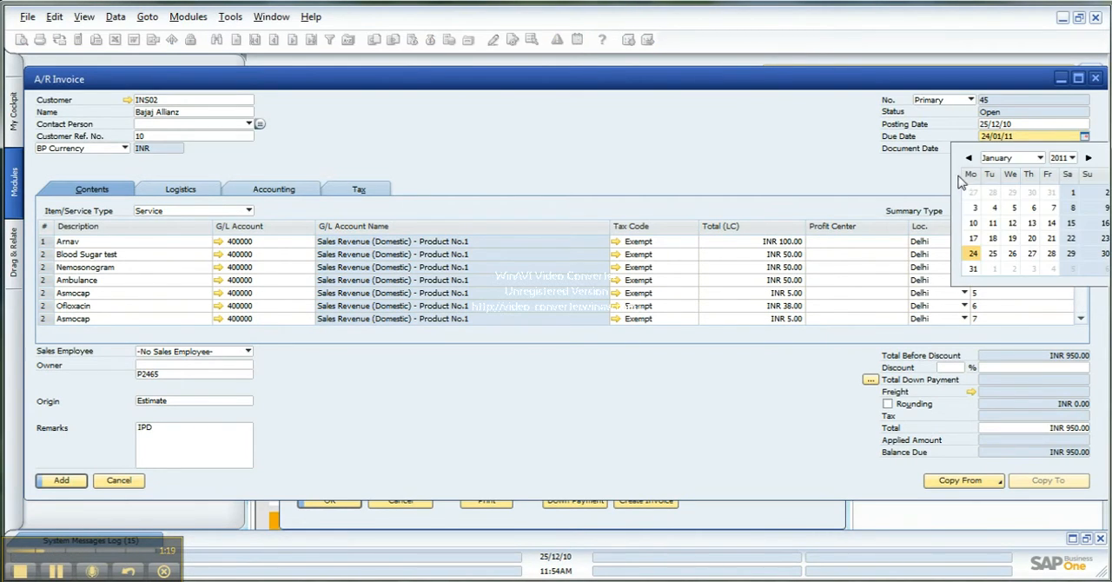
click(969, 158)
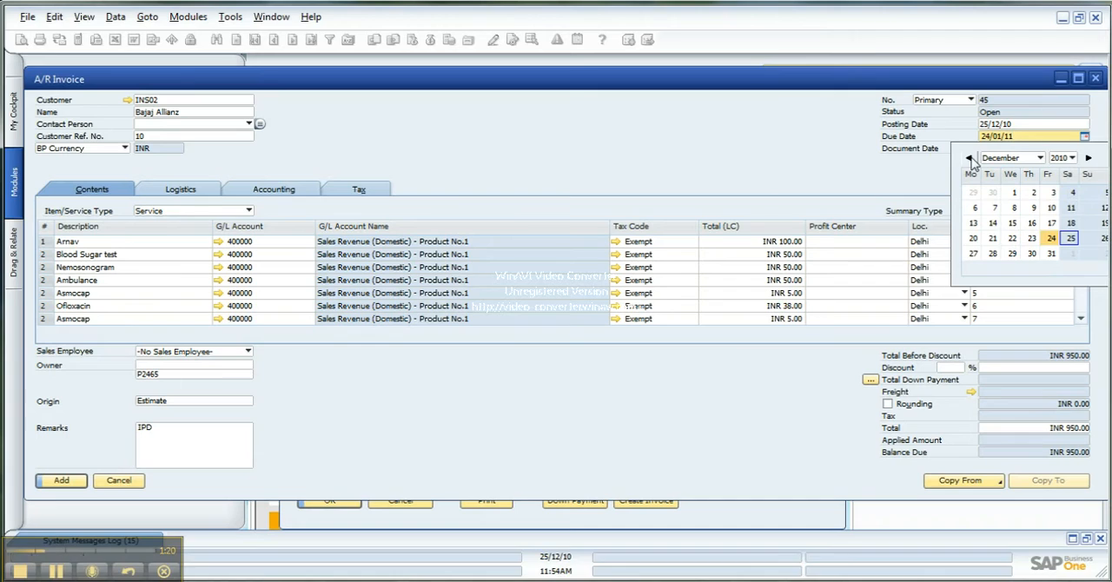
click(1070, 240)
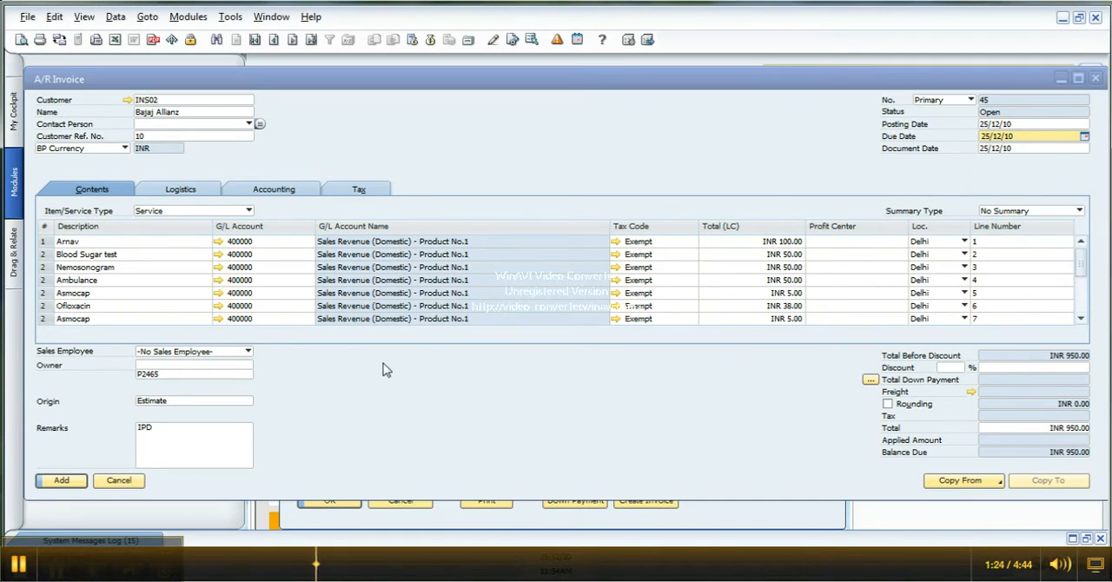
Enter the full balance due of INR 950.00 as the cash payment and add the insurance A/R invoice
click(68, 485)
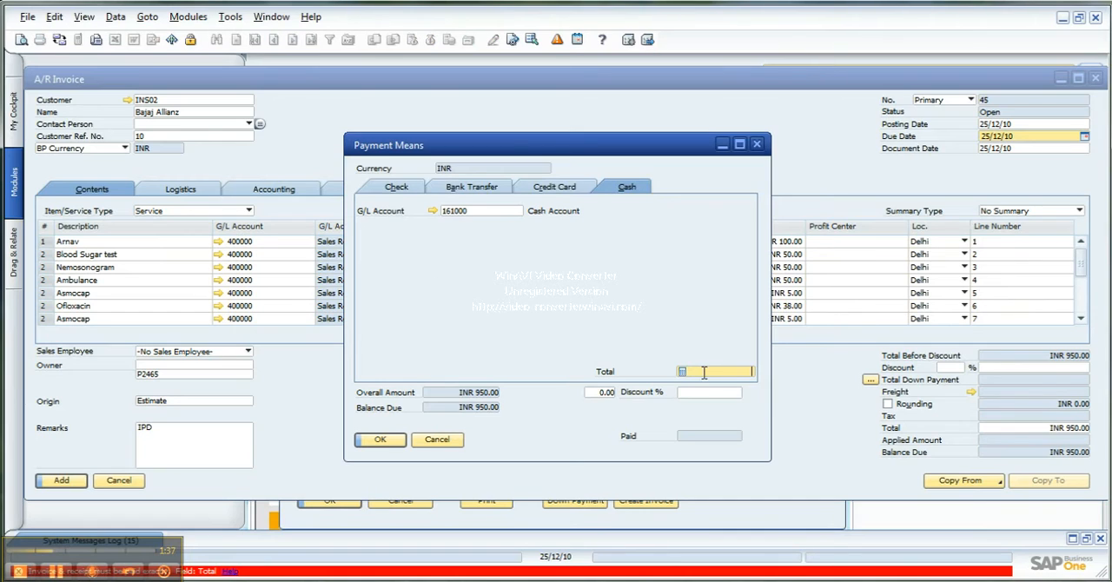
right_click(710, 374)
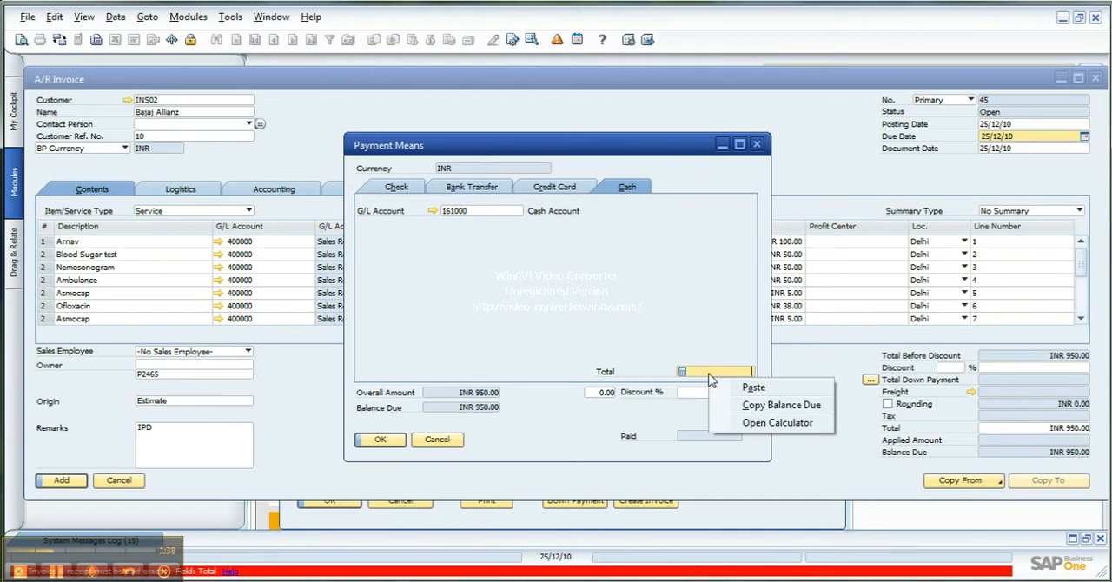
click(754, 404)
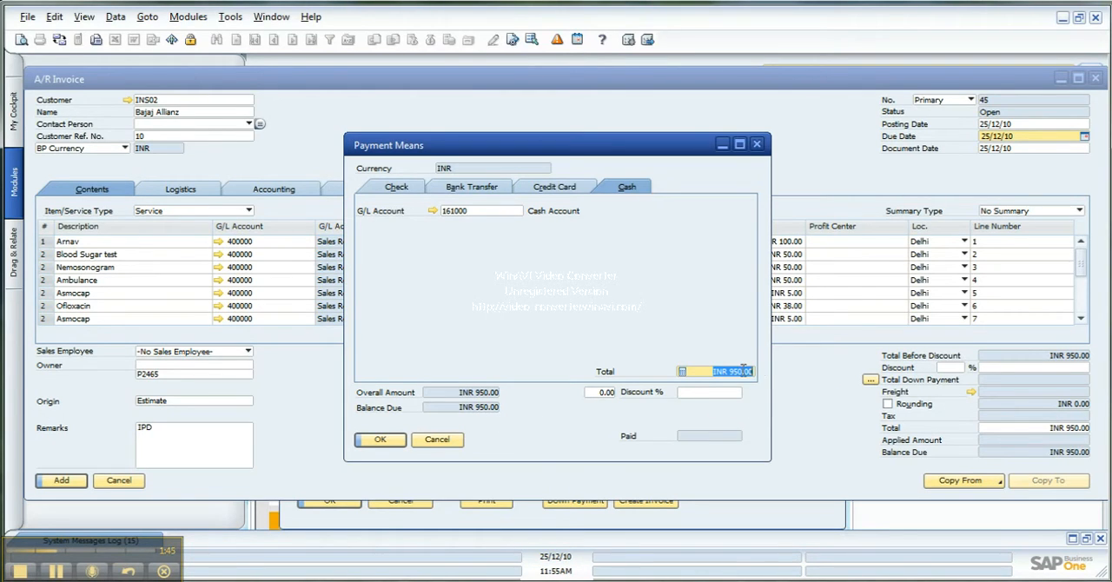
click(385, 439)
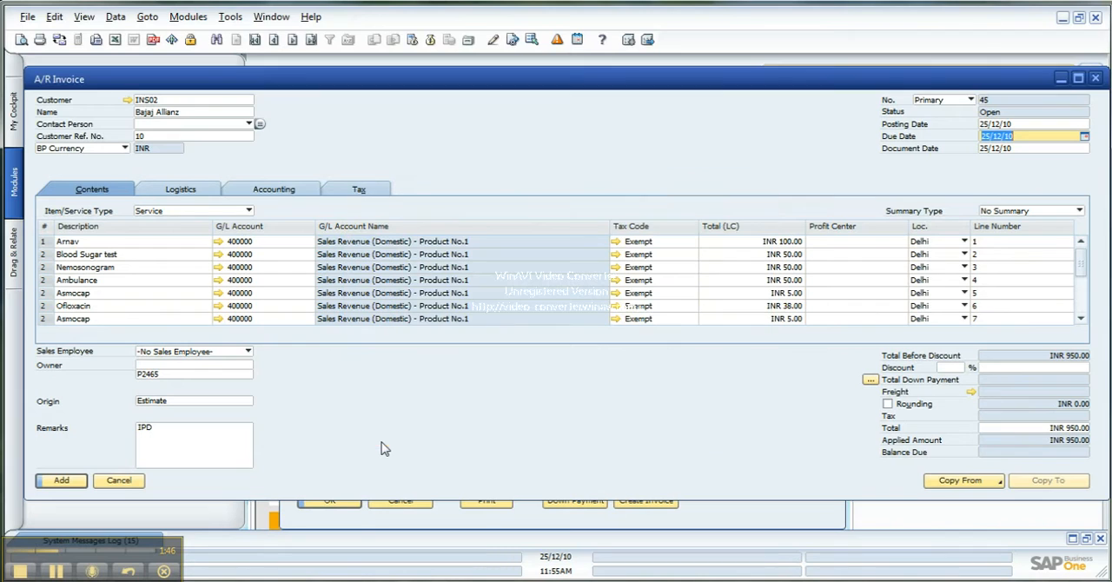
click(61, 482)
click(392, 303)
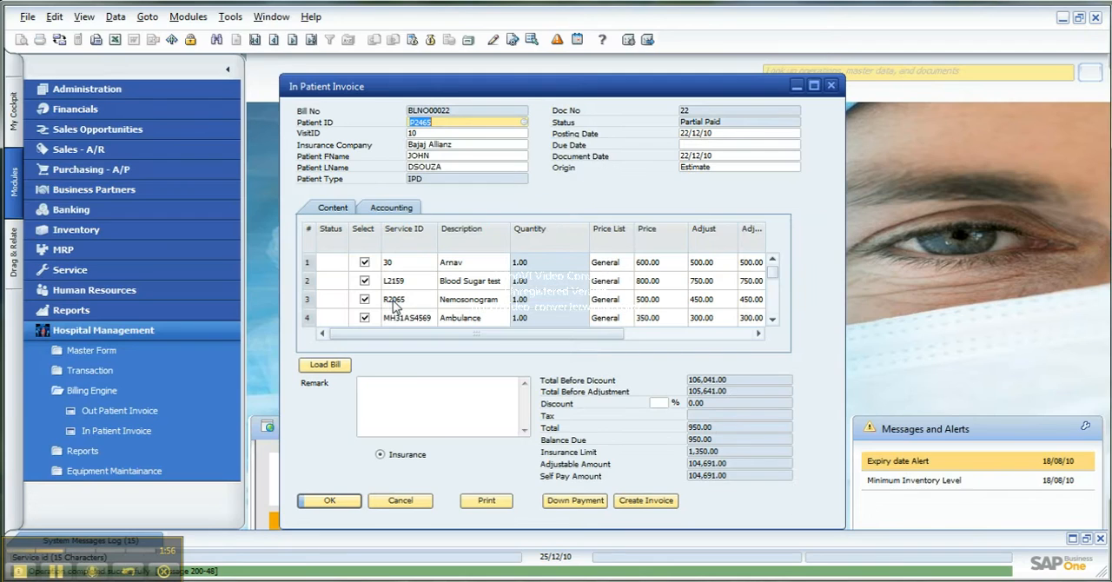
Check the billing status of the in-patient bill's lines and try to update the bill with due date 25/12/10
scroll(391, 306, down, 10)
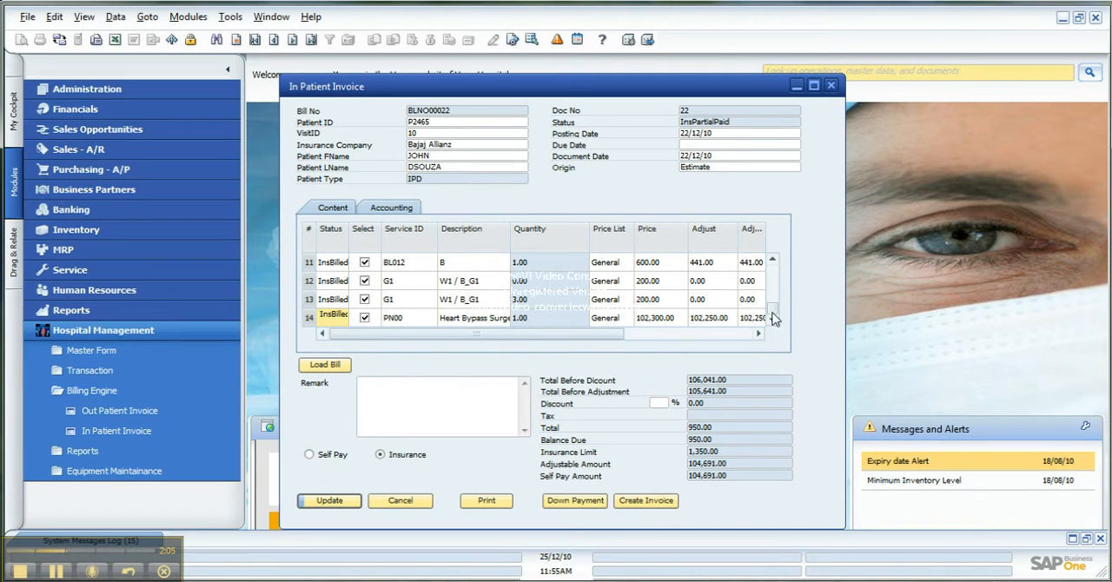
mouse_move(775, 318)
mouse_down()
mouse_move(772, 281)
mouse_move(775, 301)
mouse_up()
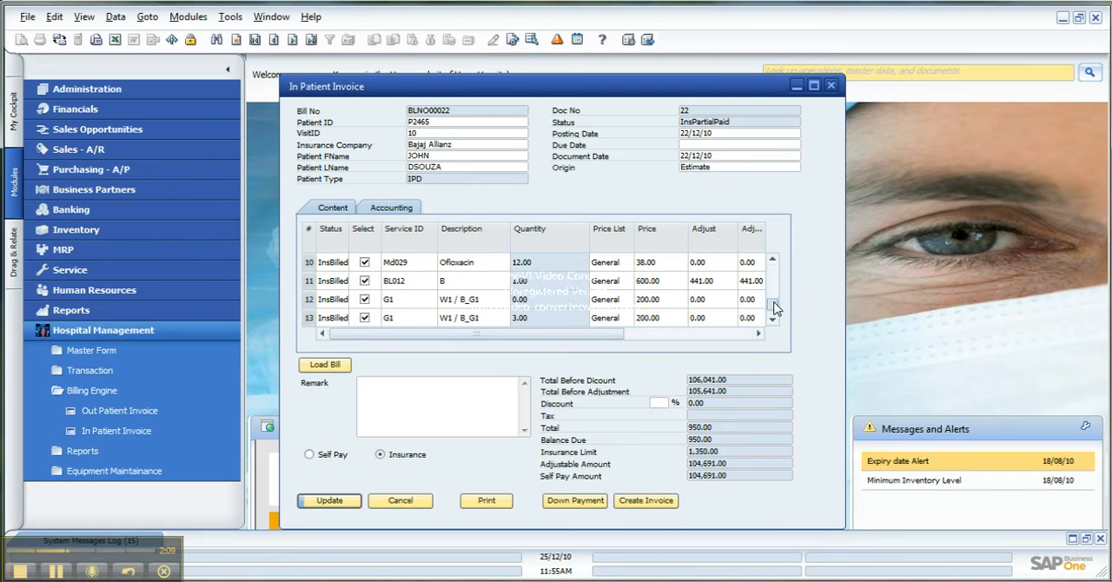
mouse_move(399, 336)
mouse_down()
mouse_move(433, 333)
mouse_move(402, 335)
mouse_up()
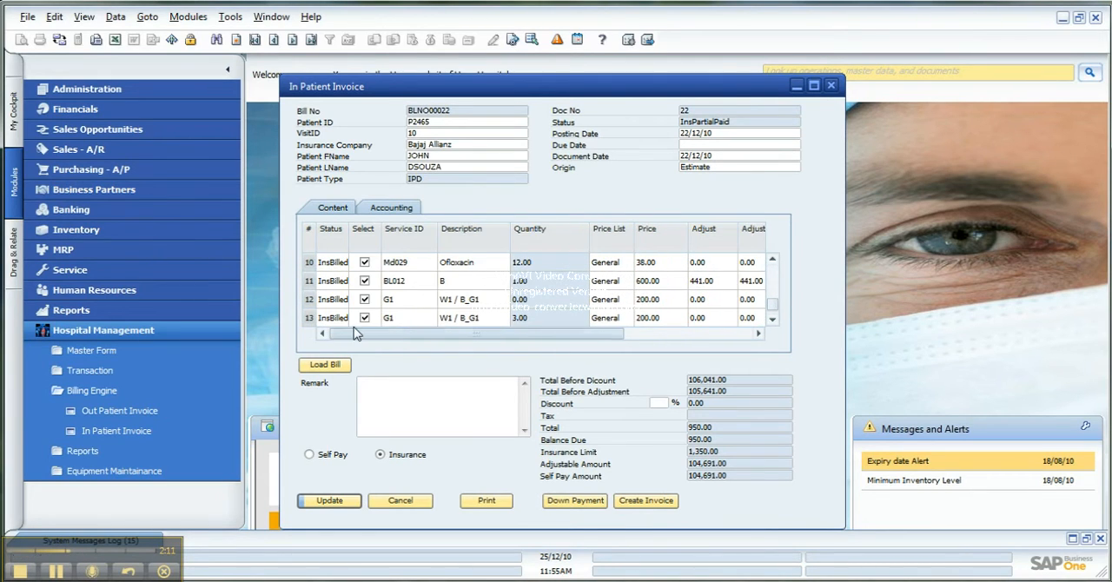
click(792, 144)
click(796, 145)
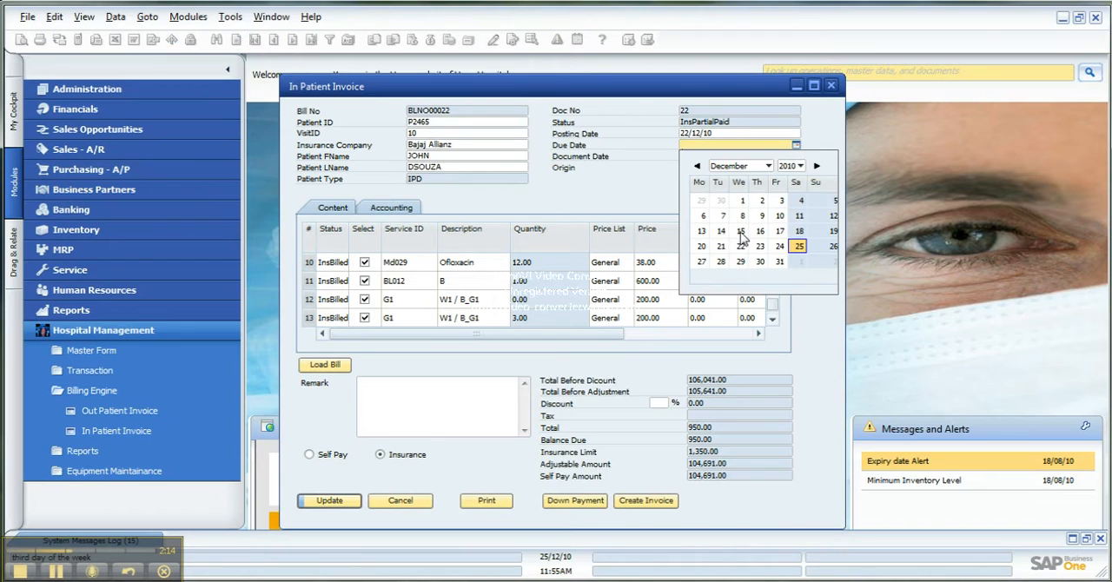
click(798, 246)
click(325, 507)
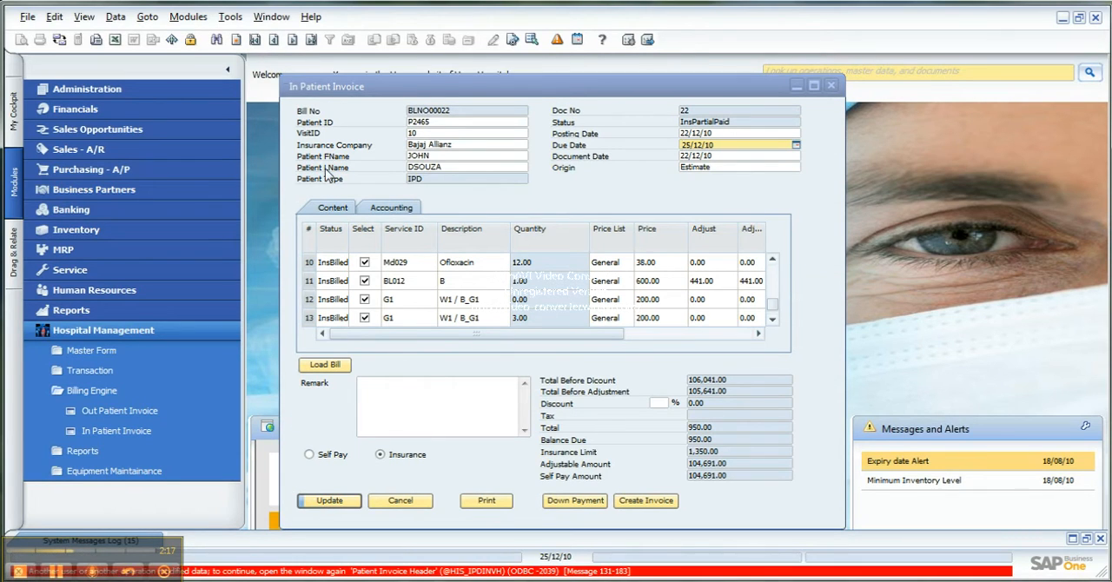
Reload the last in-patient bill and update it with Self Pay as the payment type
click(310, 39)
key(Return)
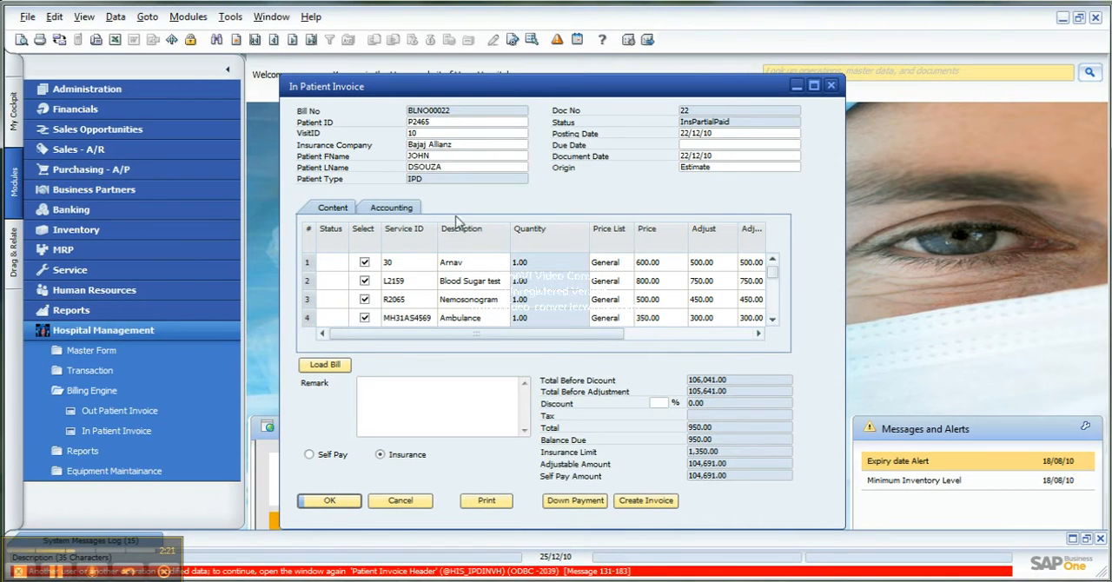
click(310, 454)
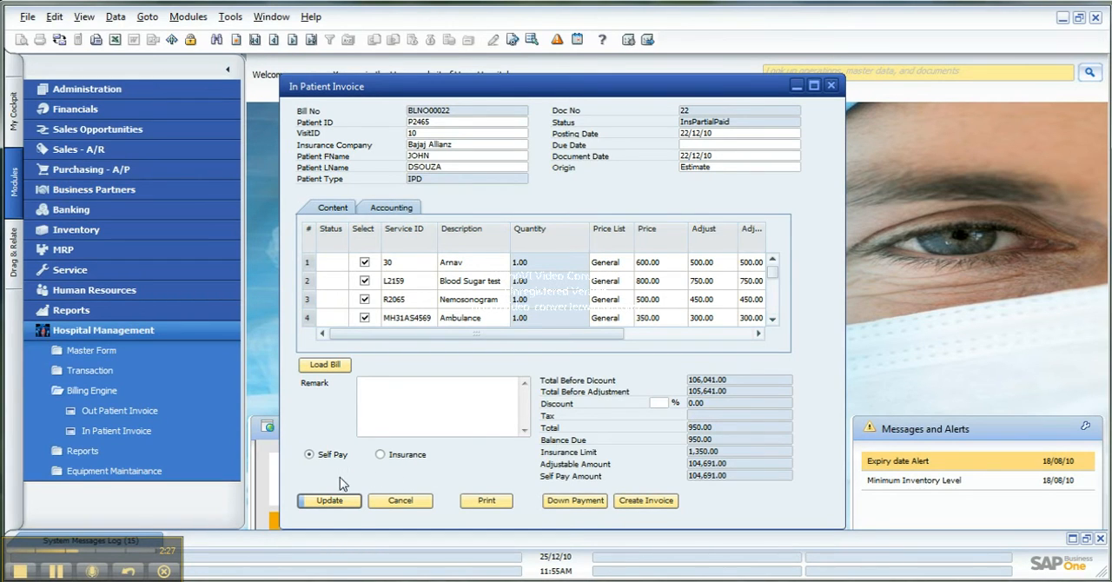
click(328, 501)
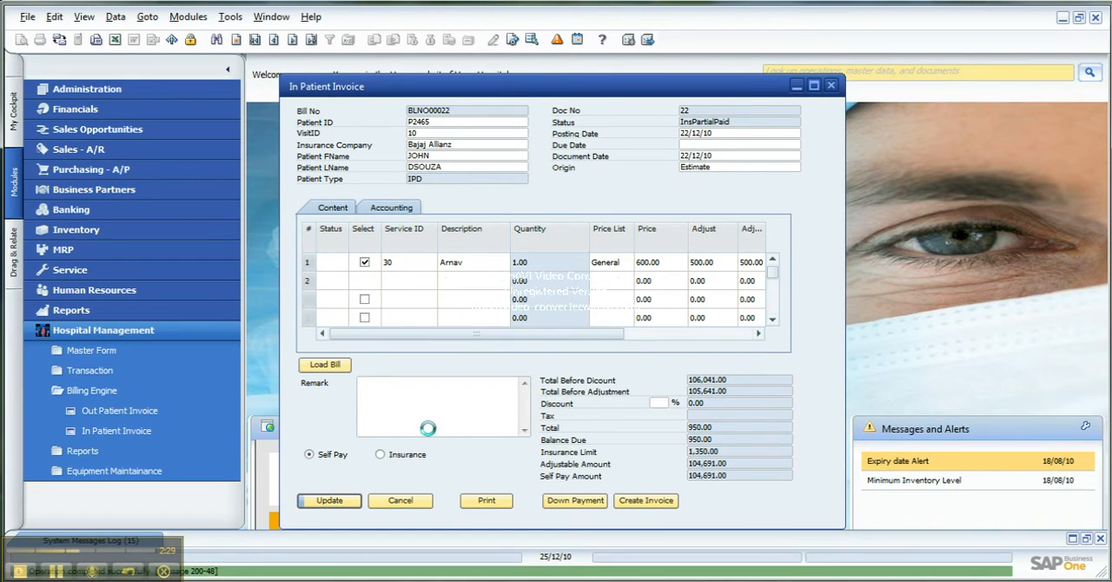
Create an A/R invoice from the in-patient bill for the self-pay share and review its line totals
click(643, 502)
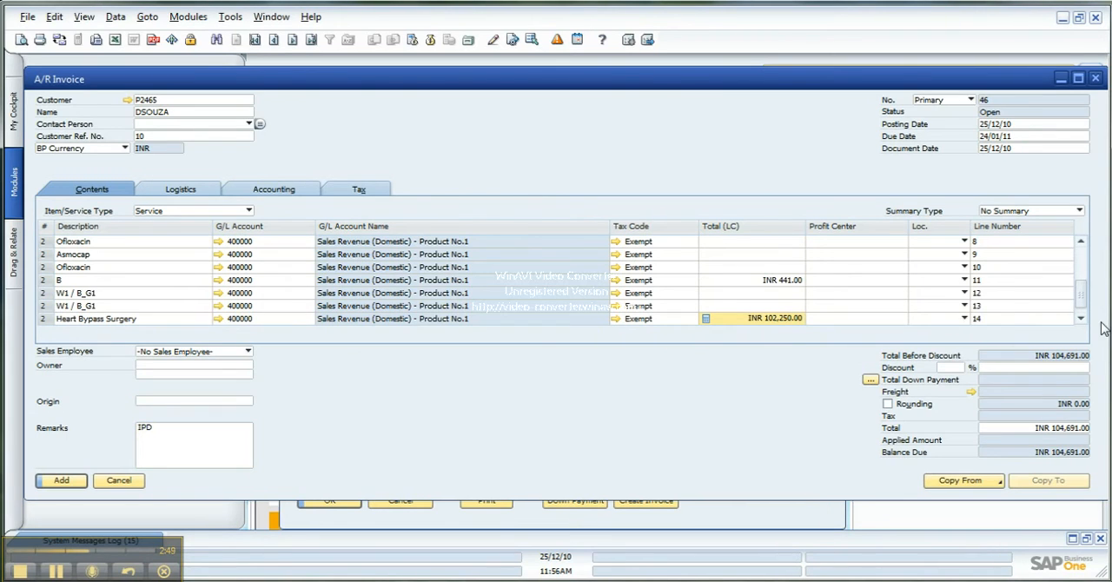
drag(1089, 301, 1087, 256)
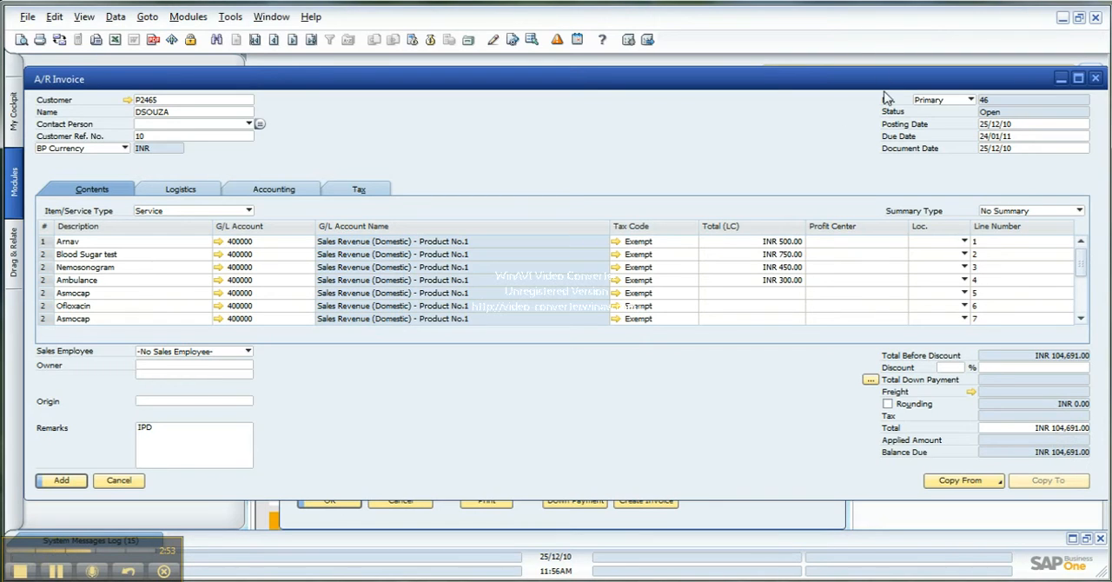
click(1062, 78)
Set the location to Delhi for lines 1 to 4 of the self-pay A/R invoice
click(962, 244)
click(956, 254)
click(963, 255)
click(941, 267)
click(965, 268)
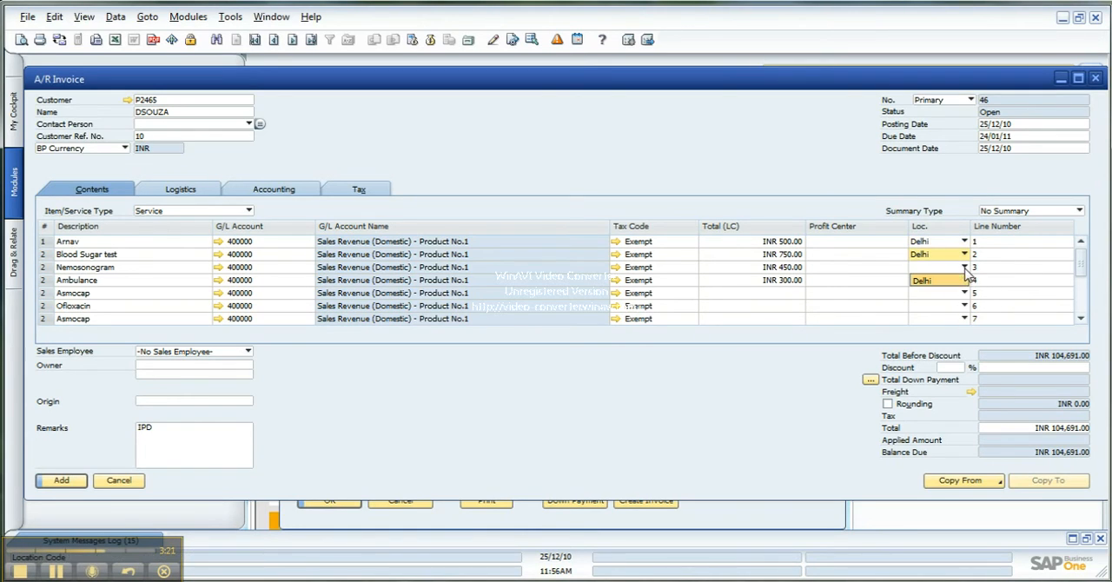
click(956, 281)
click(963, 281)
click(954, 293)
Set the location to Delhi for lines 5 to 7 of the self-pay A/R invoice
click(962, 294)
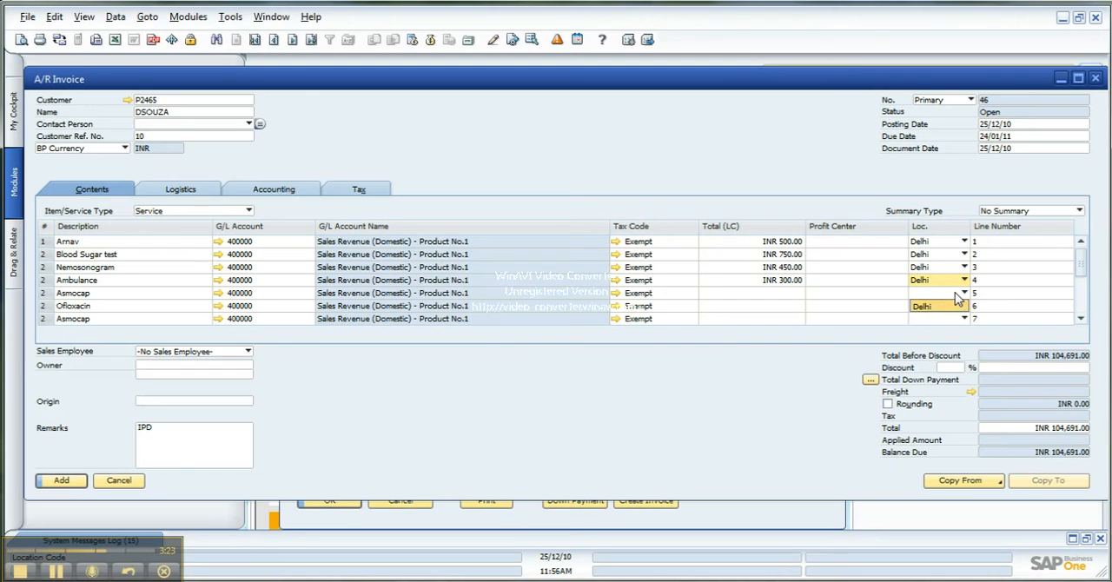
click(951, 306)
click(964, 306)
click(943, 319)
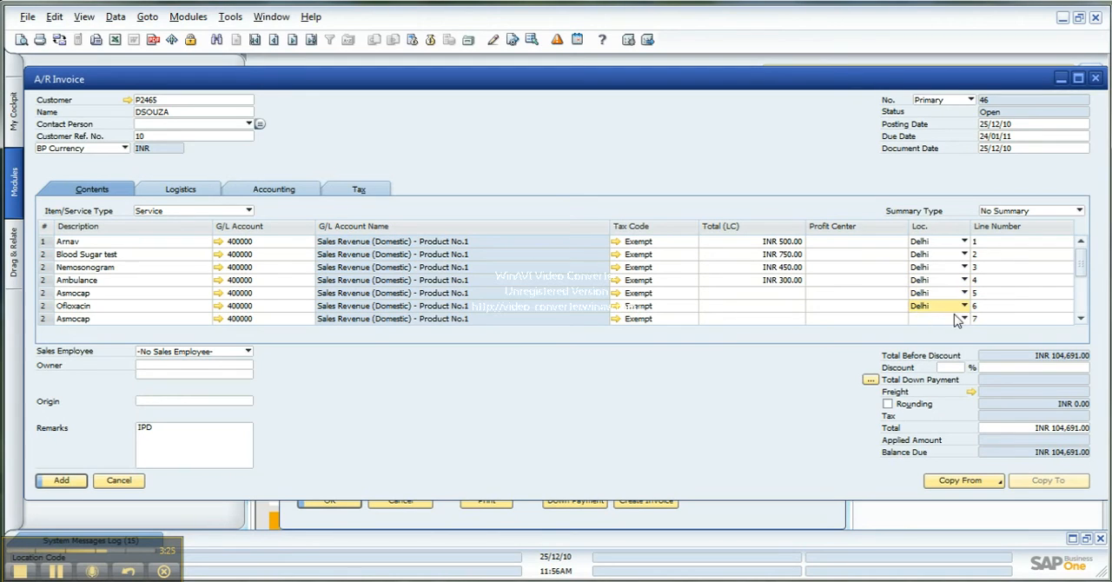
click(963, 319)
click(941, 332)
Set the location to Delhi for lines 8 to 11 of the self-pay A/R invoice
drag(1080, 268, 1080, 291)
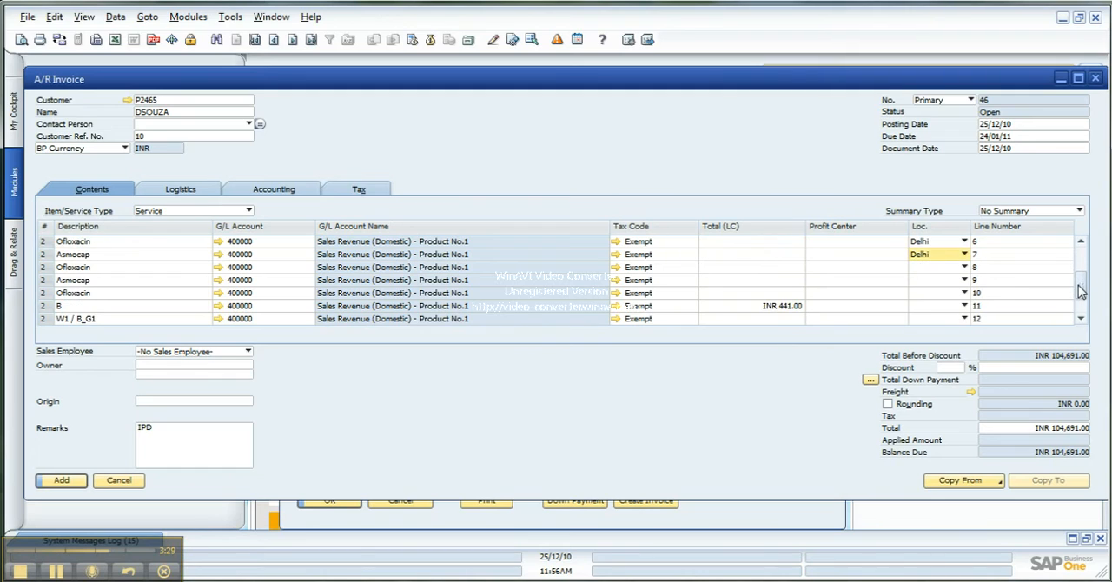
click(963, 267)
click(944, 279)
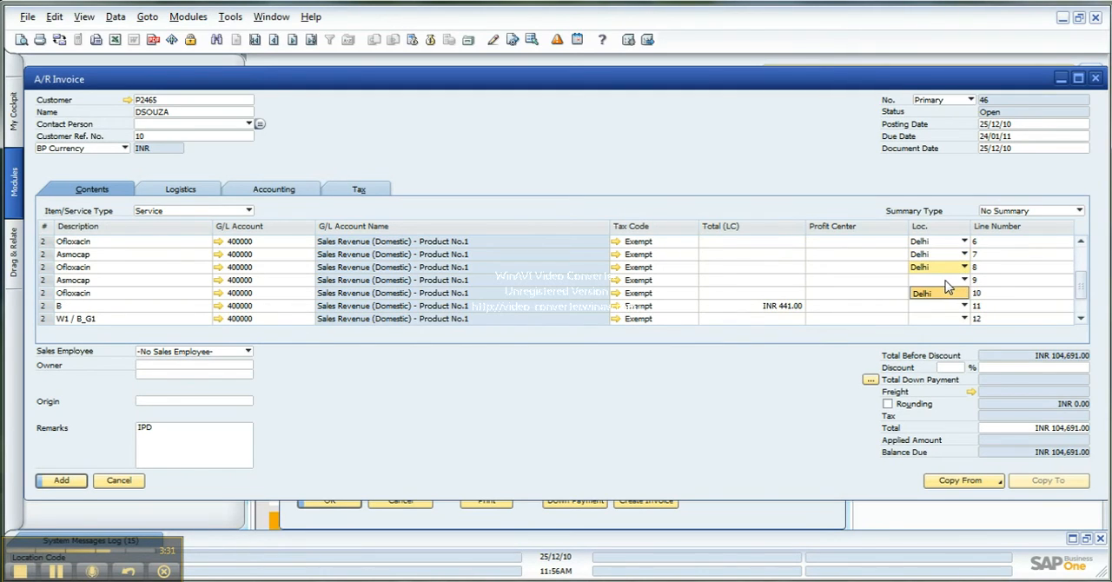
click(942, 293)
click(951, 293)
click(943, 308)
click(944, 311)
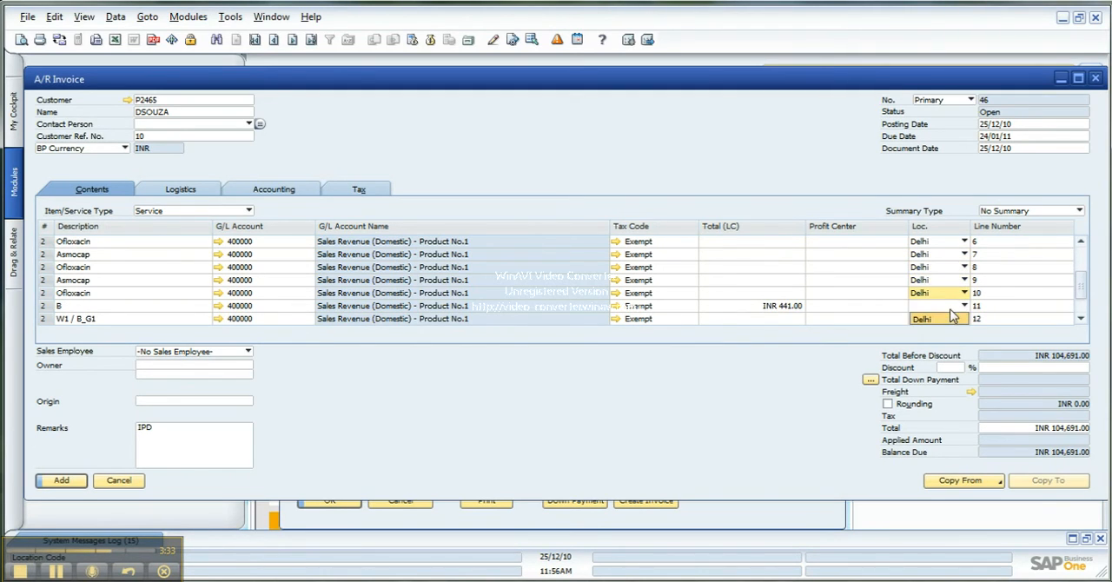
click(950, 320)
Set the location to Delhi for lines 12 to 14 of the self-pay A/R invoice
scroll(1086, 298, down, 1)
scroll(1086, 298, down, 2)
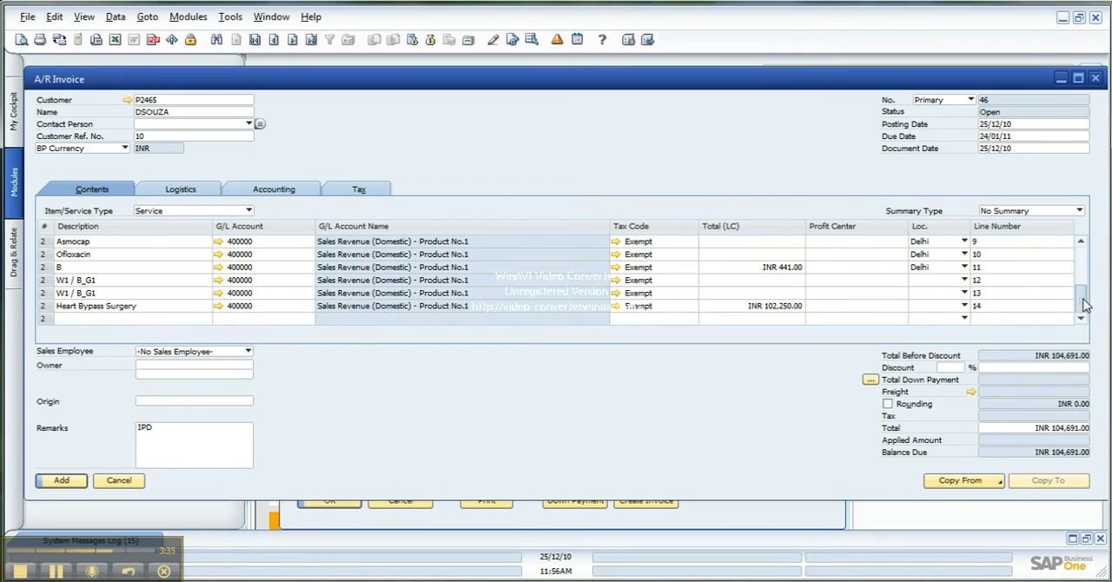
click(965, 279)
click(953, 294)
click(964, 293)
click(949, 306)
click(964, 306)
click(943, 319)
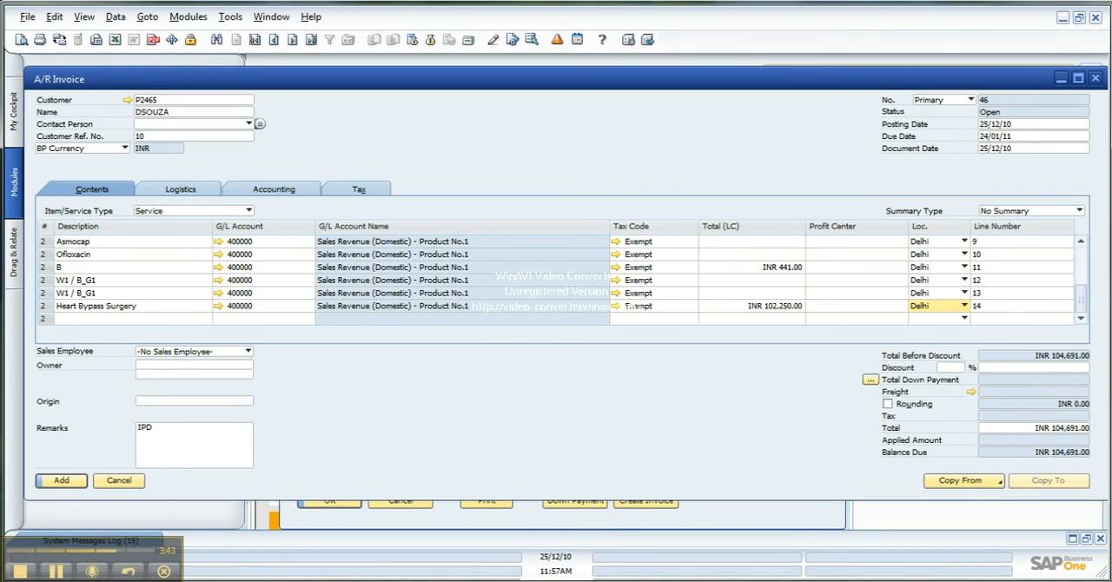
Set the due date of the self-pay A/R invoice to 25/12/10
click(1085, 136)
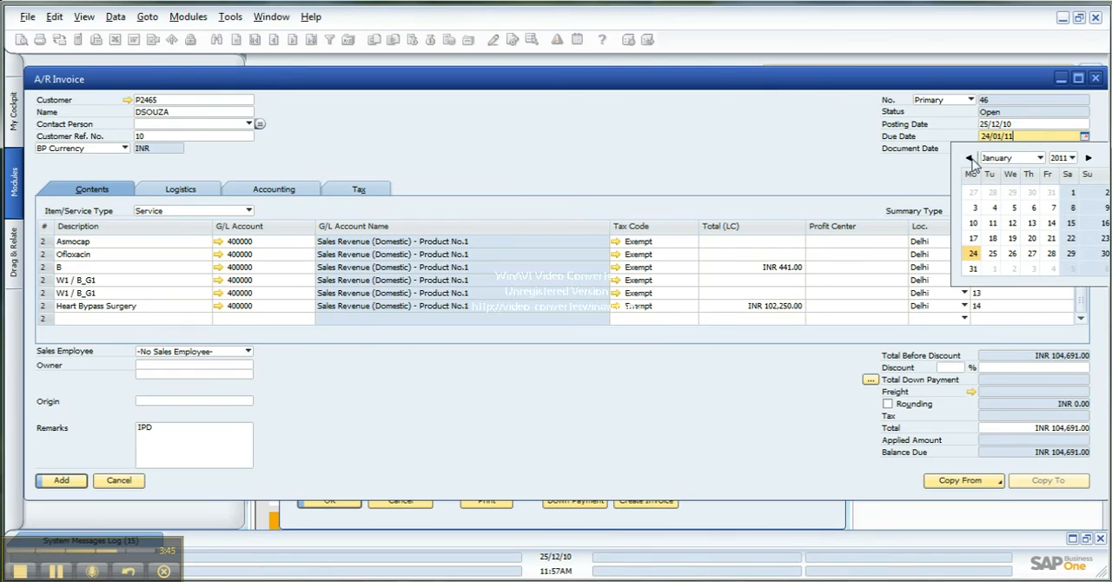
click(969, 158)
click(1066, 247)
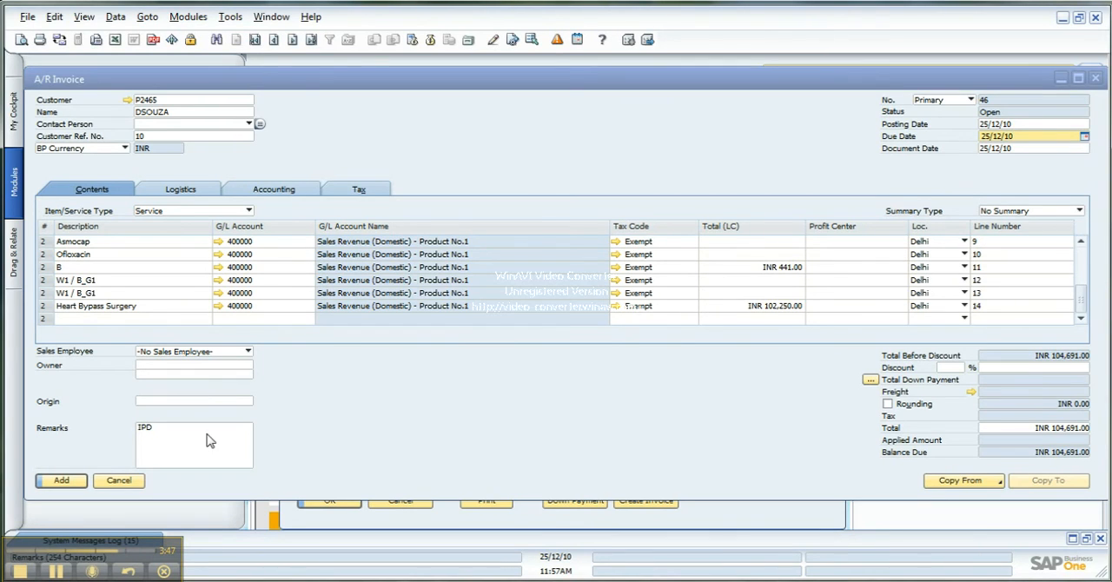
Record a cash payment of INR 104,691.00 for the self-pay A/R invoice and add the invoice
click(60, 482)
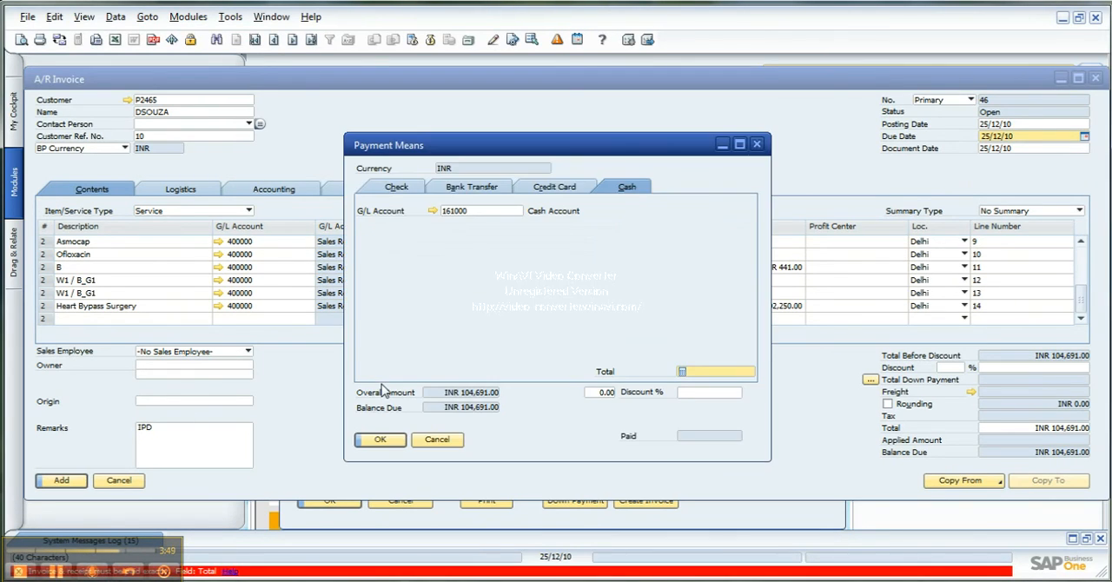
right_click(726, 371)
click(719, 402)
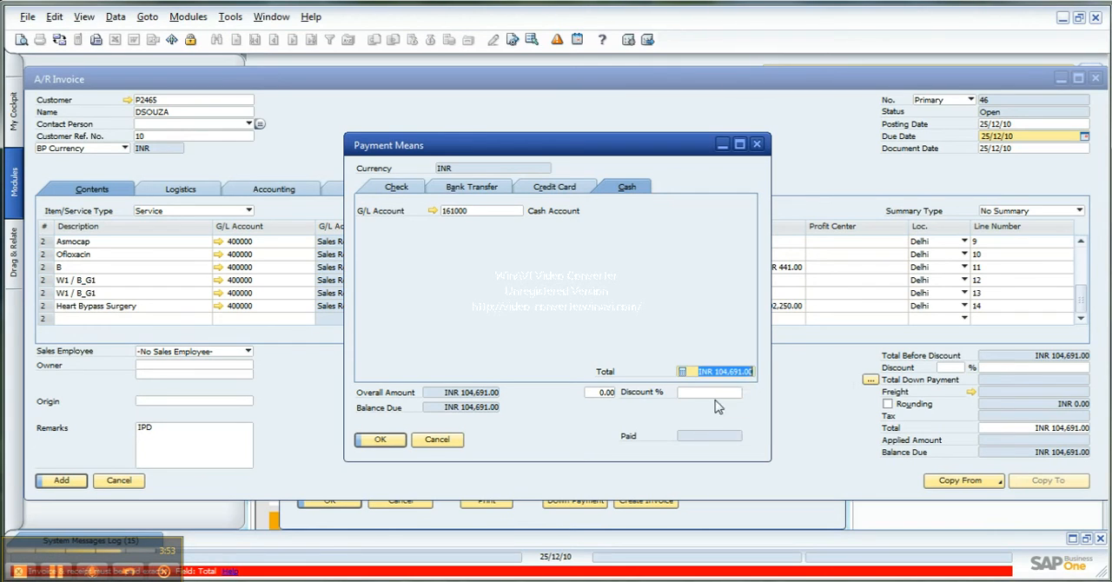
click(382, 441)
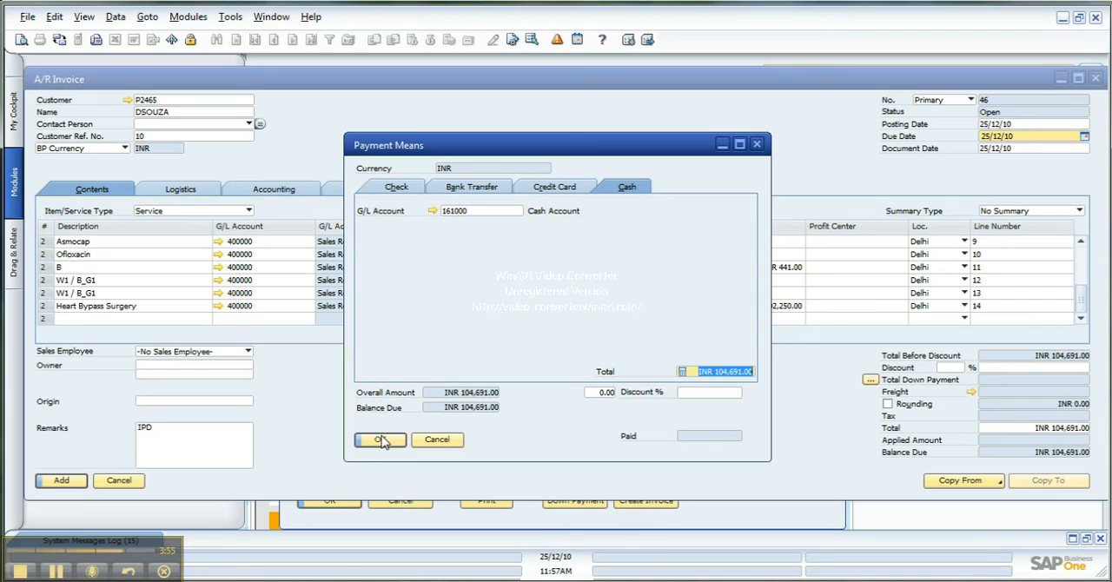
click(375, 441)
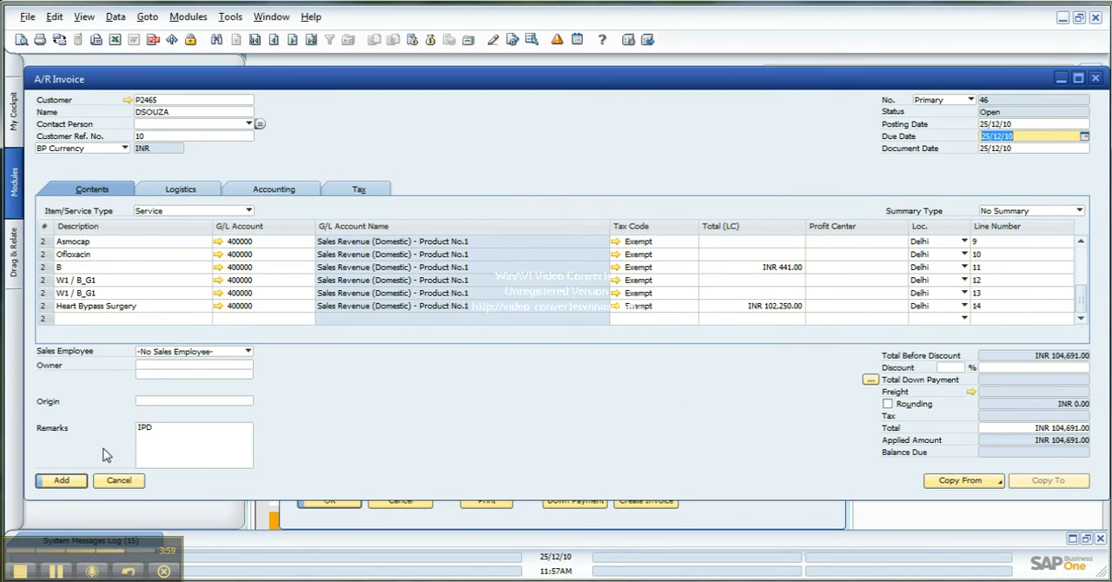
click(68, 483)
click(389, 301)
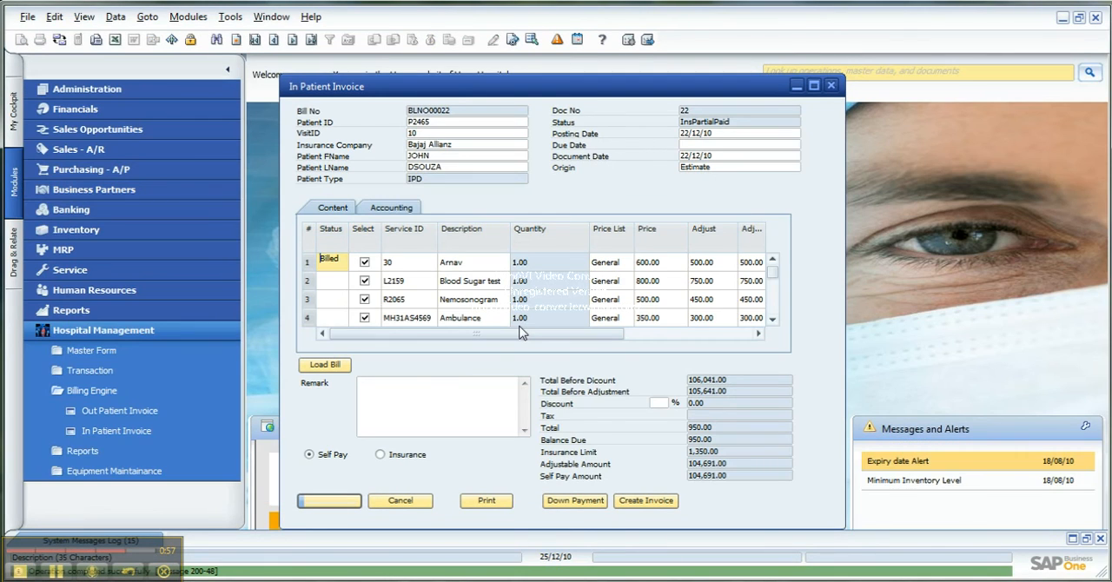
Review the status, price, adjustment and total columns for the last service lines of the in-patient bill
scroll(350, 315, down, 3)
scroll(351, 314, down, 3)
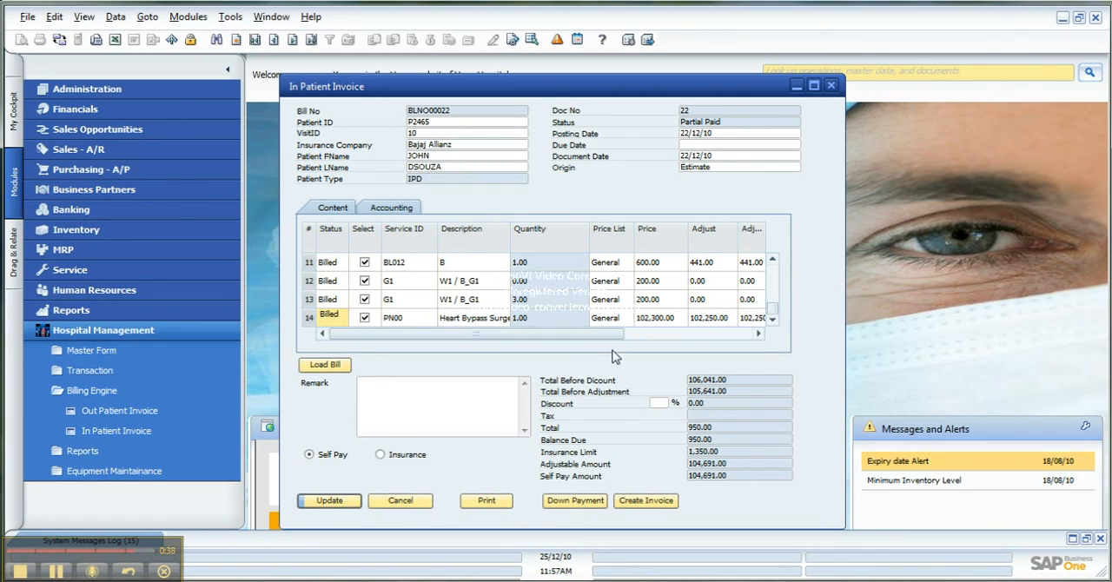
click(665, 333)
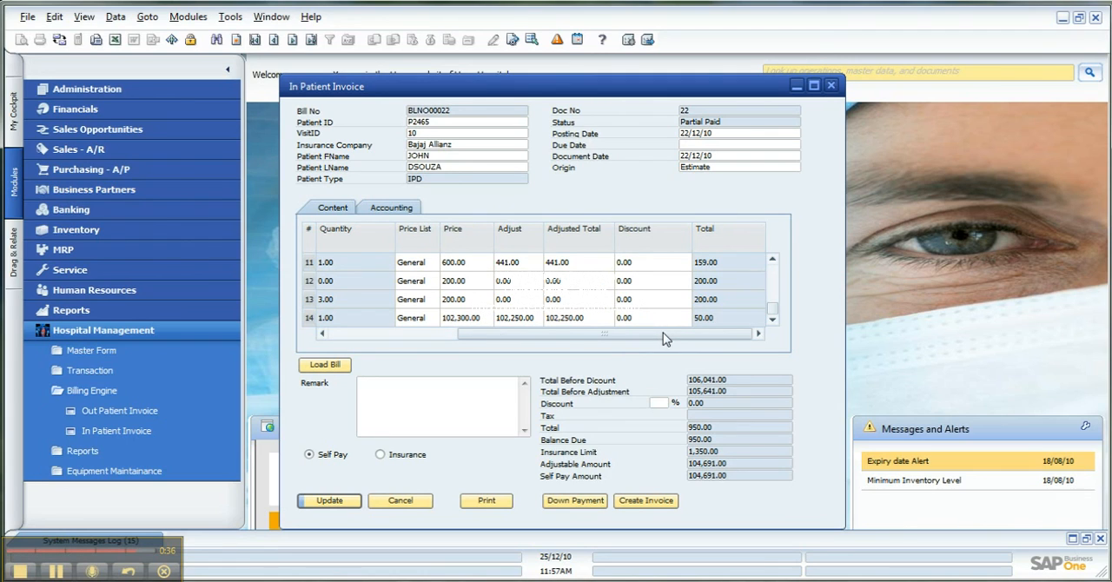
drag(642, 335, 590, 340)
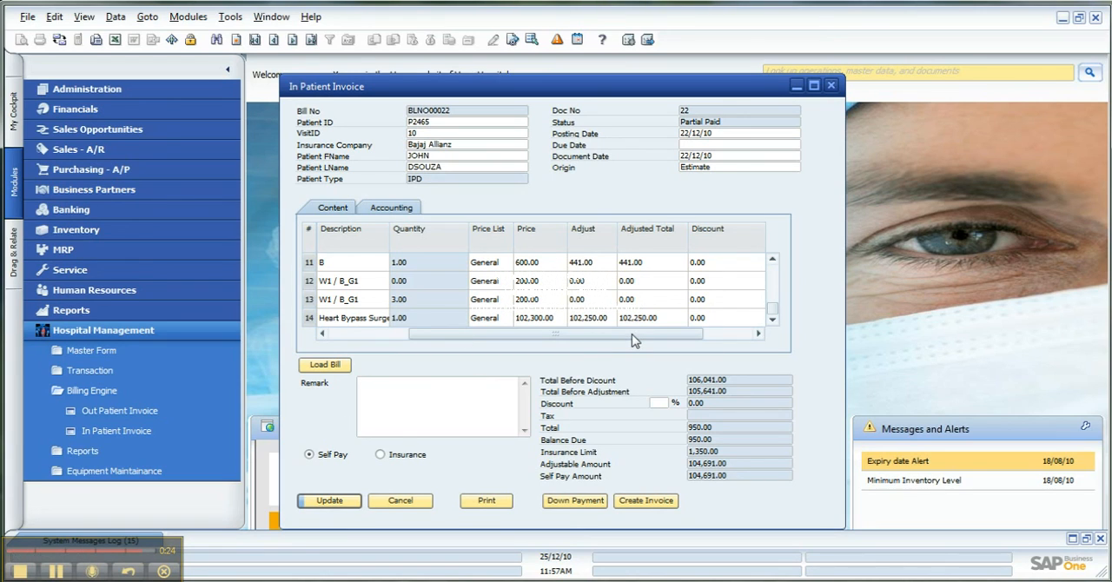
drag(632, 335, 631, 334)
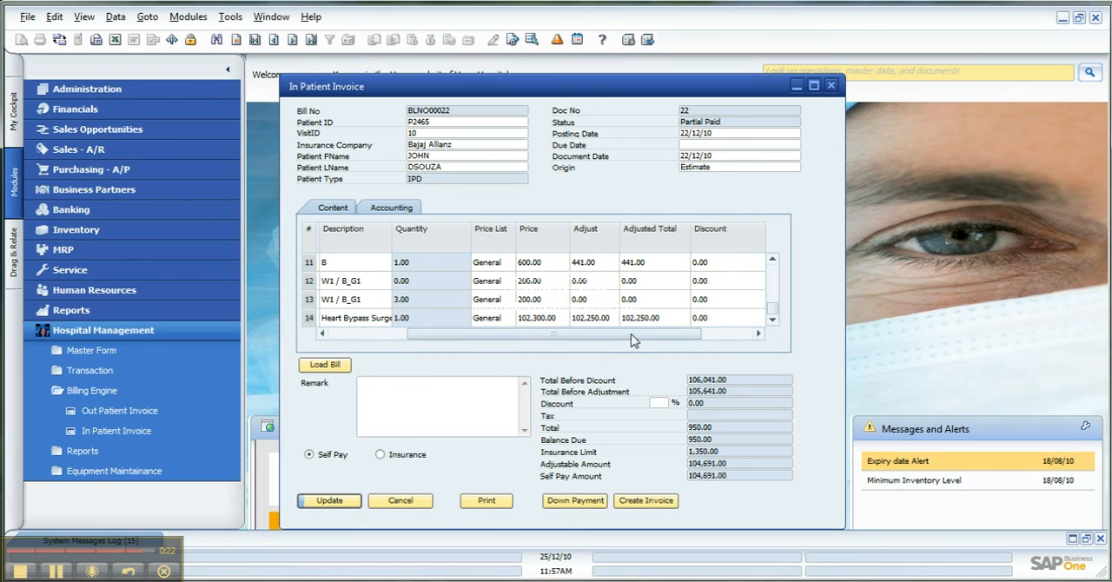